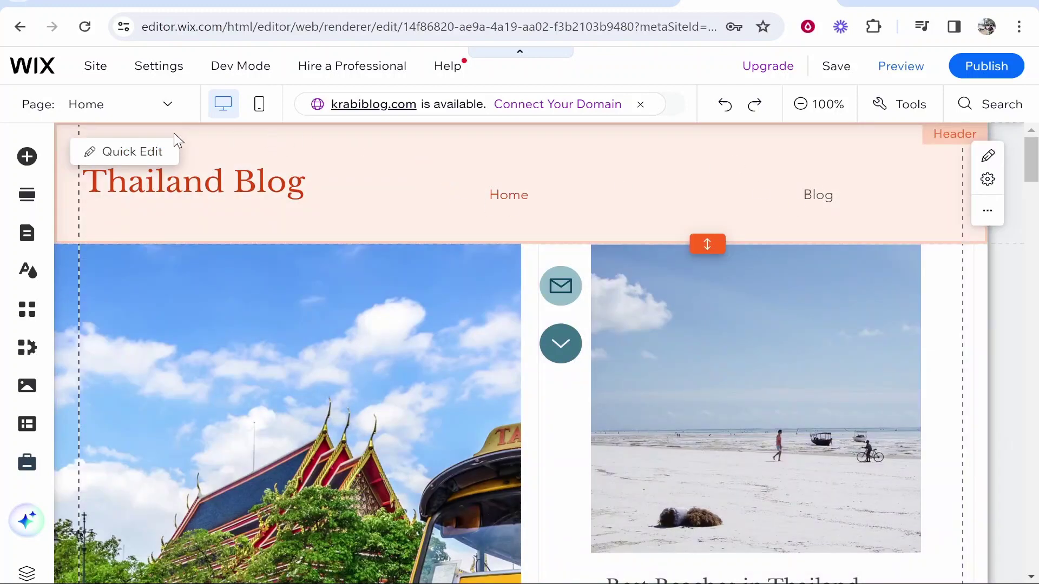
Show the hidden About page in the site menu and open it for editing
{"action": "left_click", "coordinate": [27, 233]}
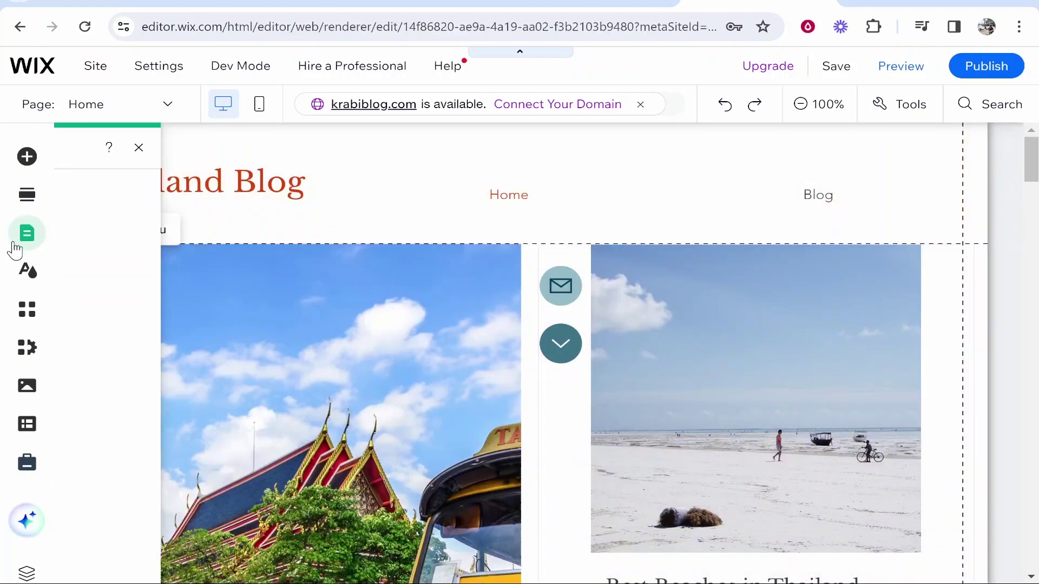
{"action": "mouse_move", "coordinate": [324, 318]}
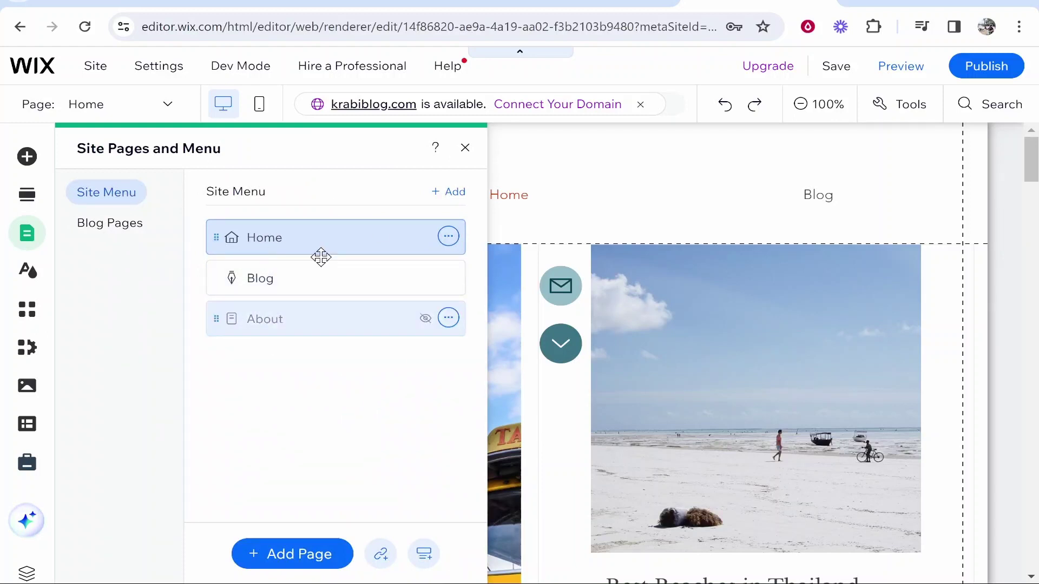
{"action": "left_click", "coordinate": [448, 318]}
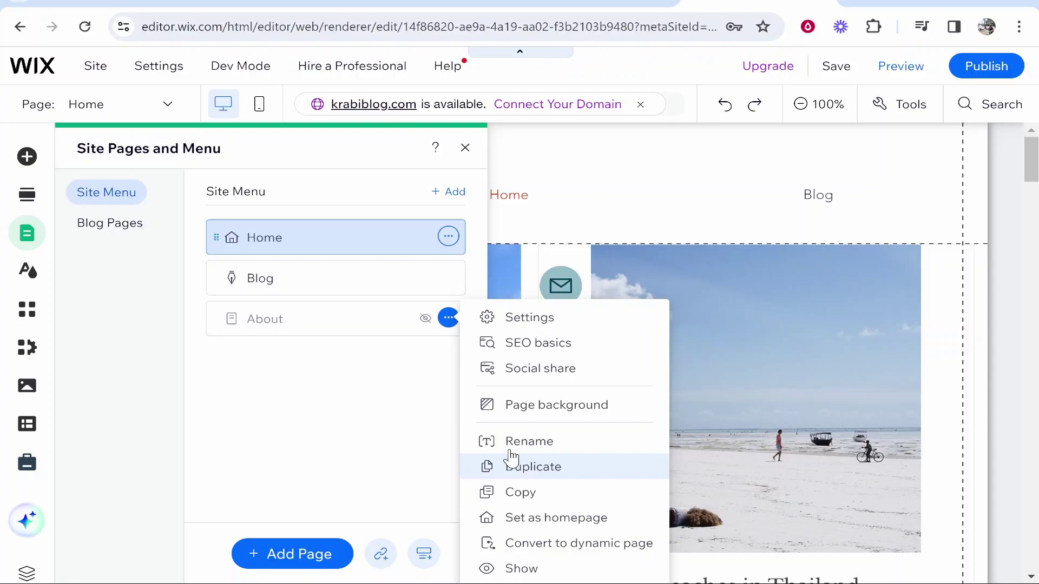
{"action": "left_click", "coordinate": [522, 568]}
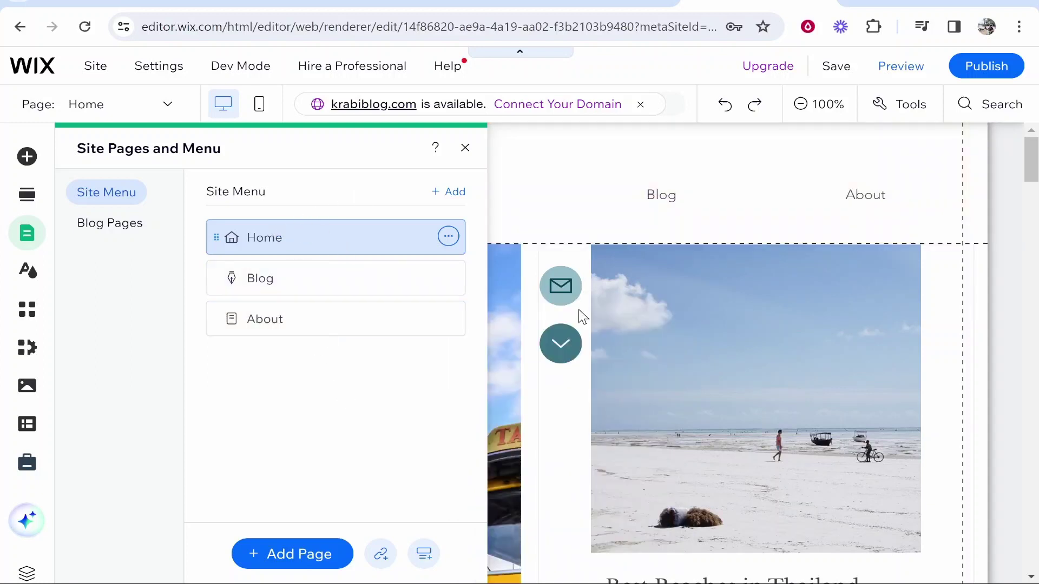
{"action": "mouse_move", "coordinate": [325, 319]}
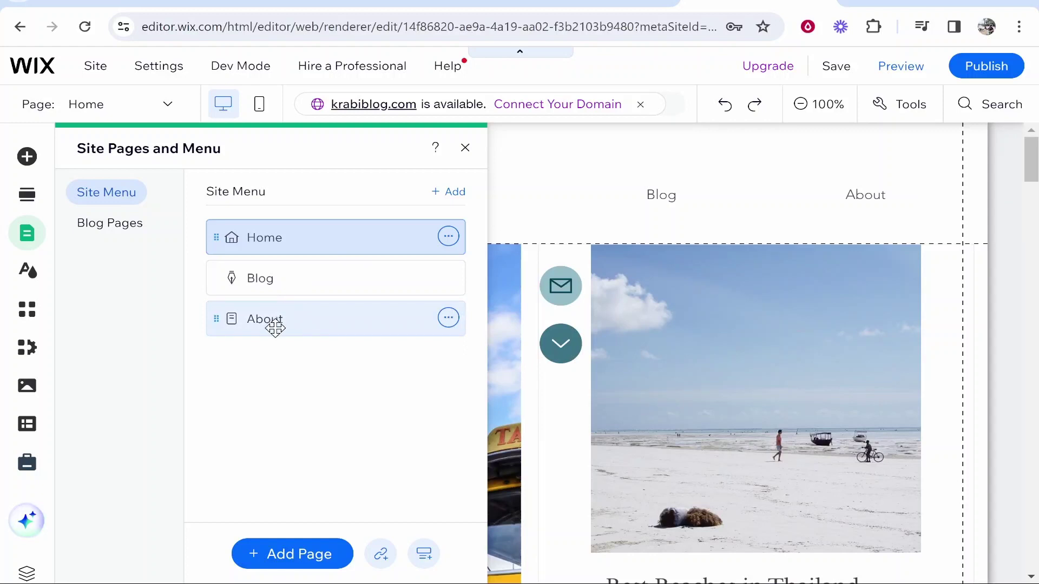
{"action": "left_click", "coordinate": [276, 325]}
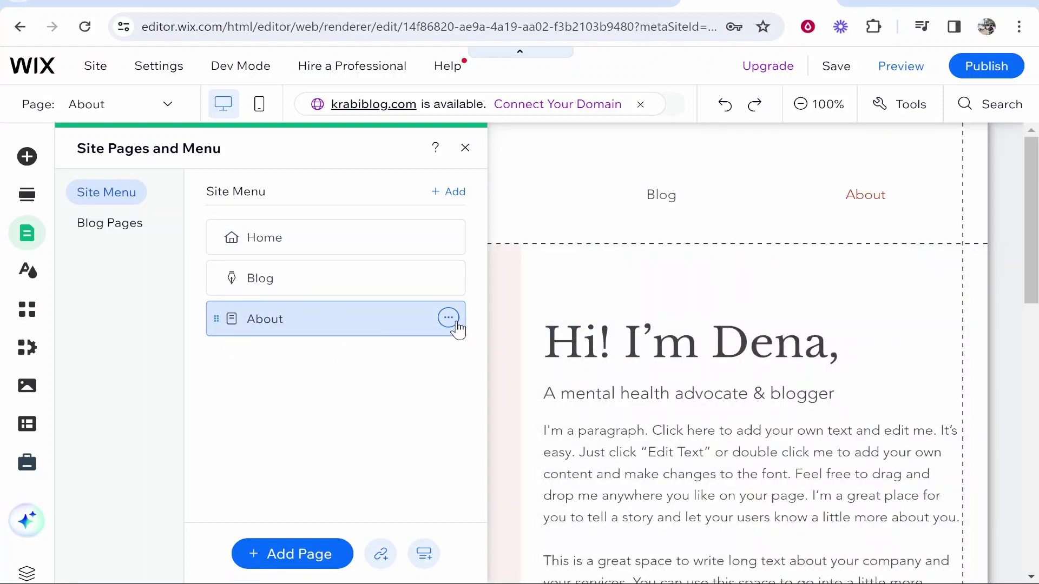
In the About page's SEO basics, replace '| Thailand Blog' in the title tag with 'Us - Thailand Blog'
{"action": "left_click", "coordinate": [449, 318]}
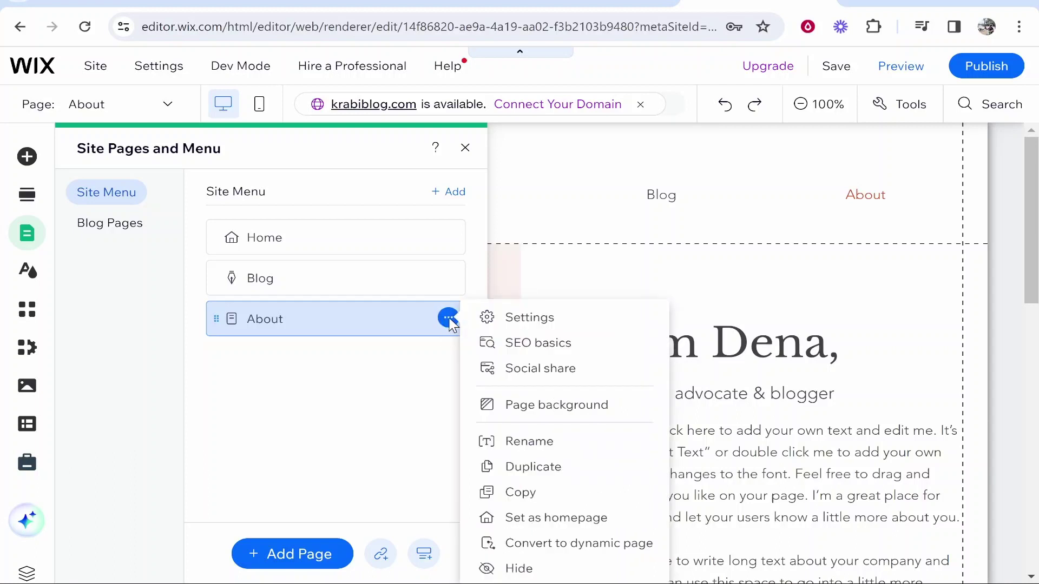
{"action": "left_click", "coordinate": [519, 343]}
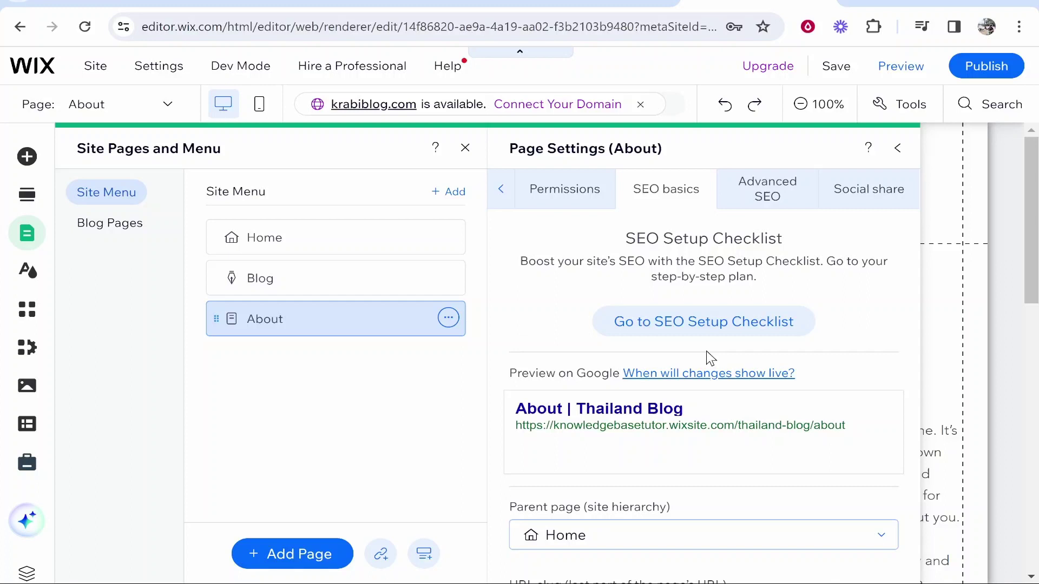
{"action": "scroll", "coordinate": [659, 373], "scroll_direction": "down", "scroll_amount": 1}
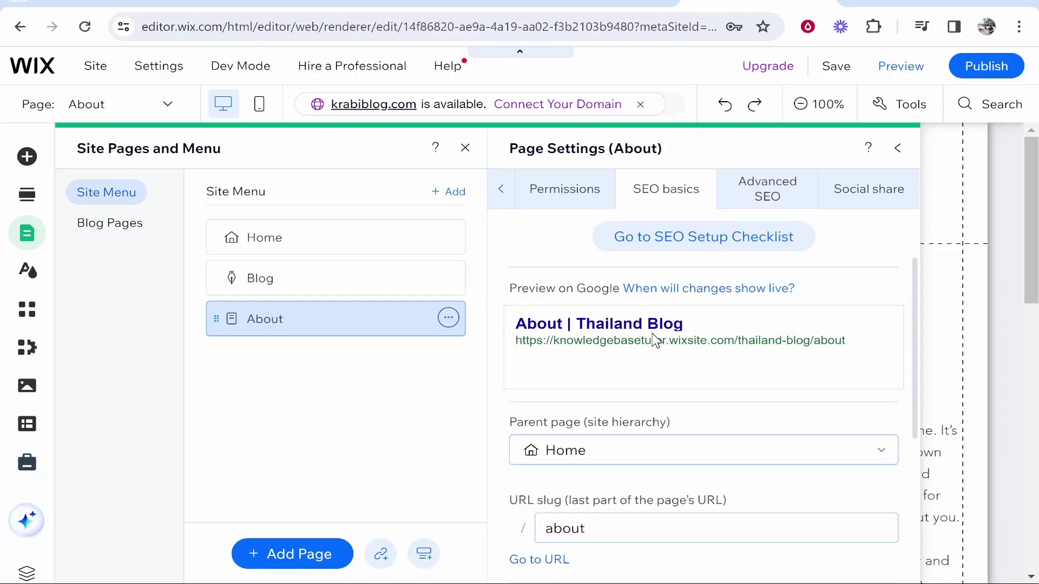
{"action": "scroll", "coordinate": [654, 341], "scroll_direction": "down", "scroll_amount": 1}
{"action": "scroll", "coordinate": [636, 344], "scroll_direction": "down", "scroll_amount": 1}
{"action": "scroll", "coordinate": [636, 358], "scroll_direction": "down", "scroll_amount": 1}
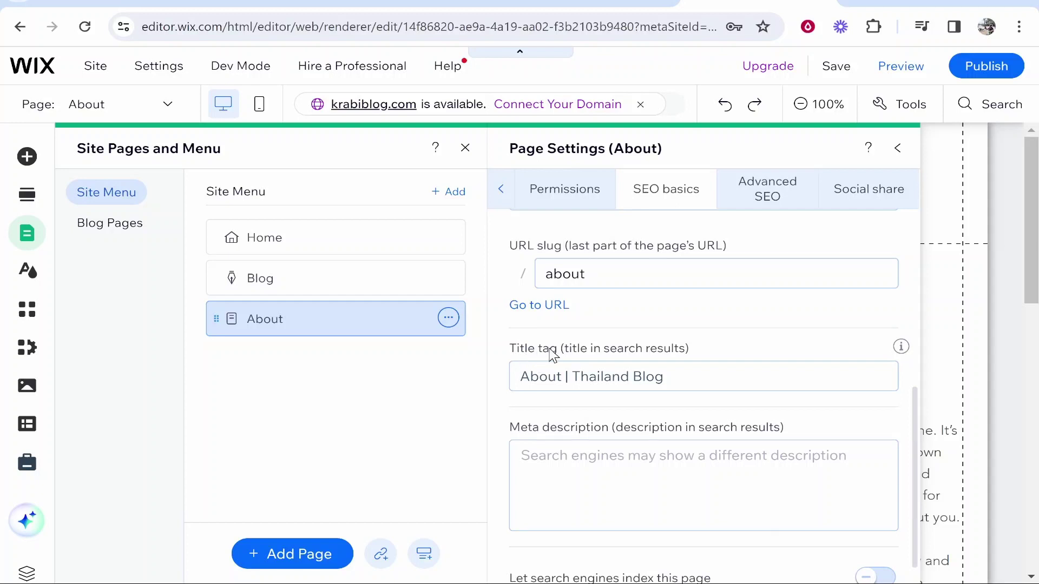
{"action": "left_click", "coordinate": [702, 376]}
{"action": "left_click_drag", "start_coordinate": [715, 376], "coordinate": [563, 379]}
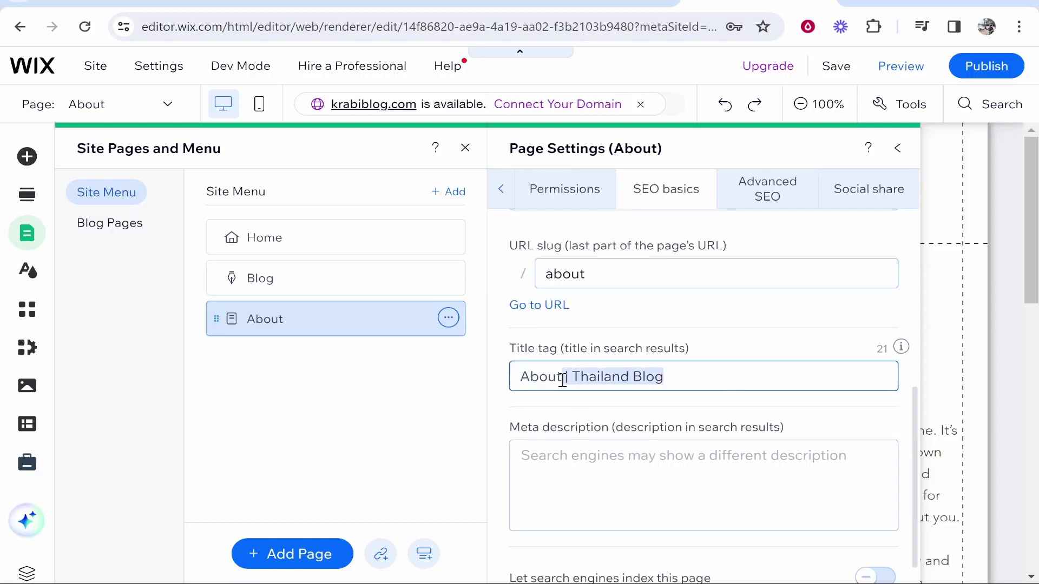
{"action": "scroll", "coordinate": [562, 379], "scroll_direction": "up", "scroll_amount": 2}
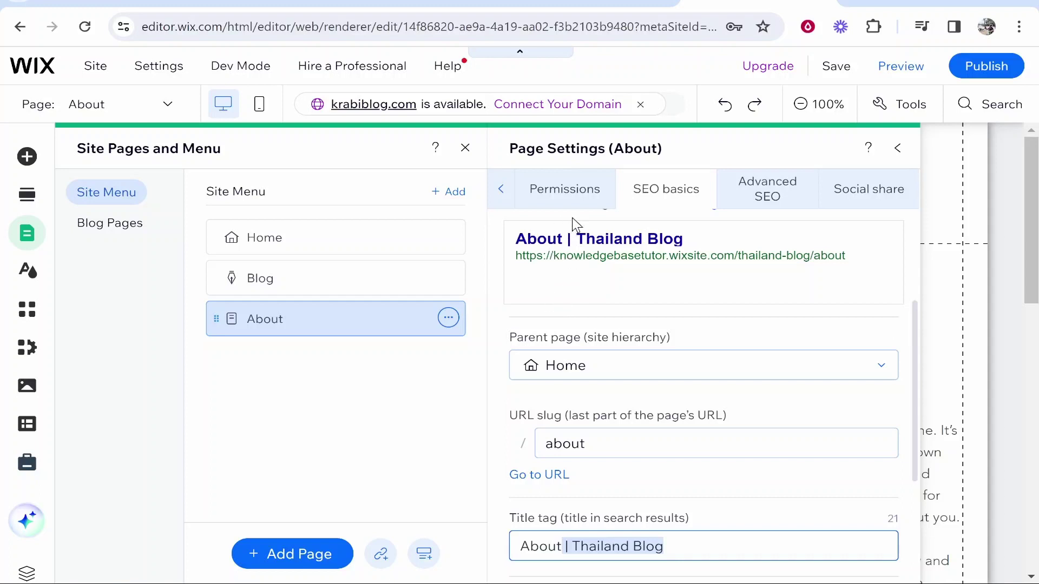
{"action": "left_click_drag", "start_coordinate": [696, 543], "coordinate": [566, 542]}
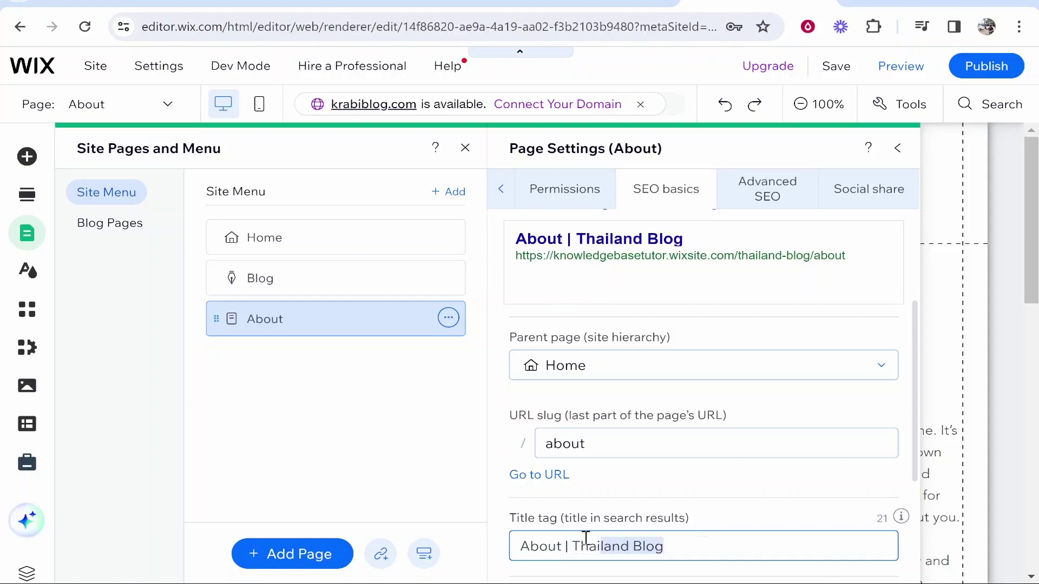
{"action": "type", "text": "Us"}
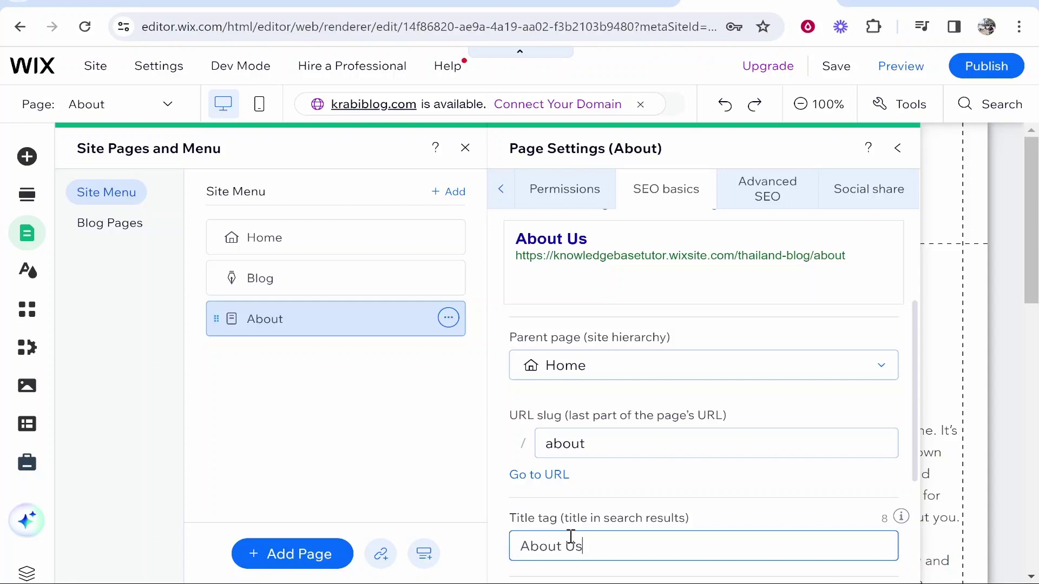
{"action": "type", "text": " - ThIA"}
{"action": "key", "text": "BackSpace"}
{"action": "key", "text": "BackSpace"}
{"action": "type", "text": "ailand Bl"}
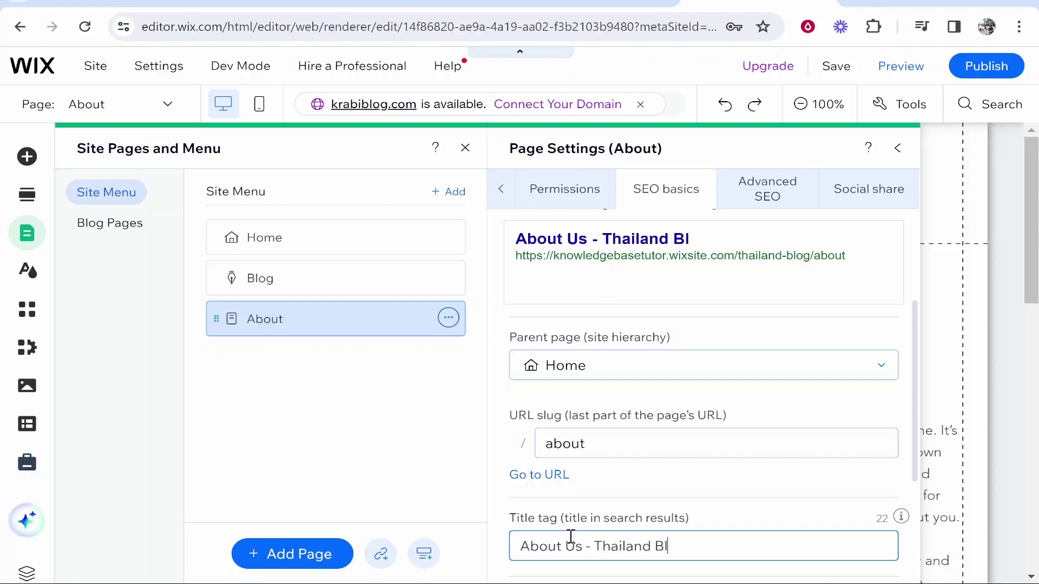
{"action": "type", "text": "og"}
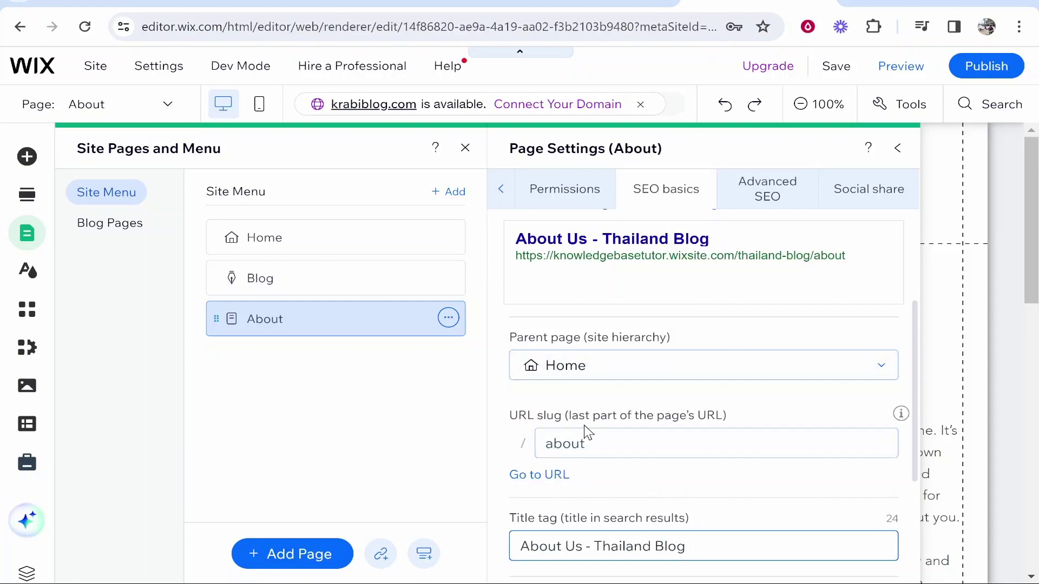
Change the About page's URL slug from 'about' to 'aboutus' and close the page settings
{"action": "left_click", "coordinate": [643, 438]}
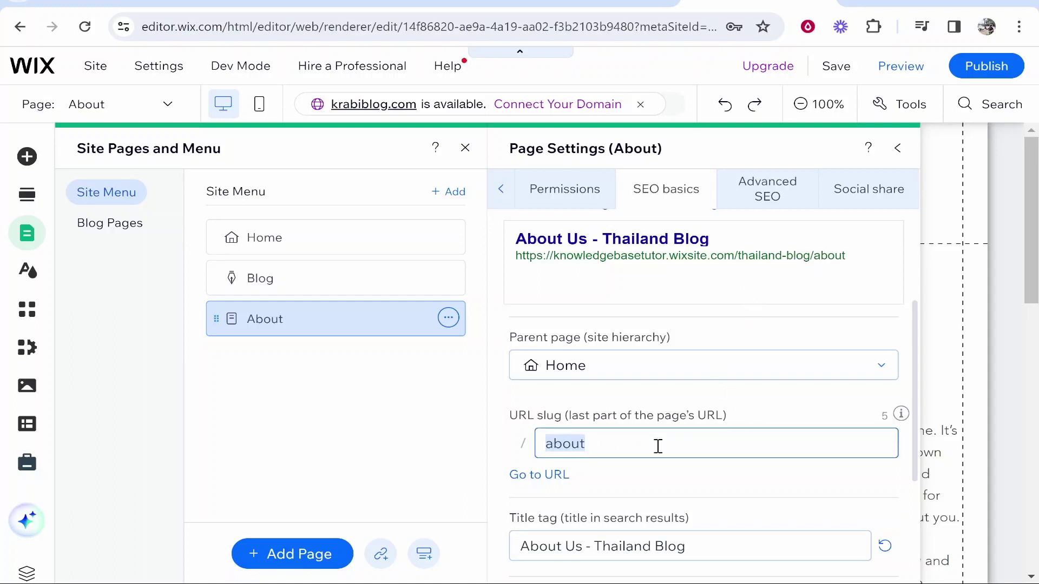
{"action": "left_click", "coordinate": [690, 443]}
{"action": "left_click_drag", "start_coordinate": [687, 445], "coordinate": [533, 443]}
{"action": "left_click", "coordinate": [616, 448]}
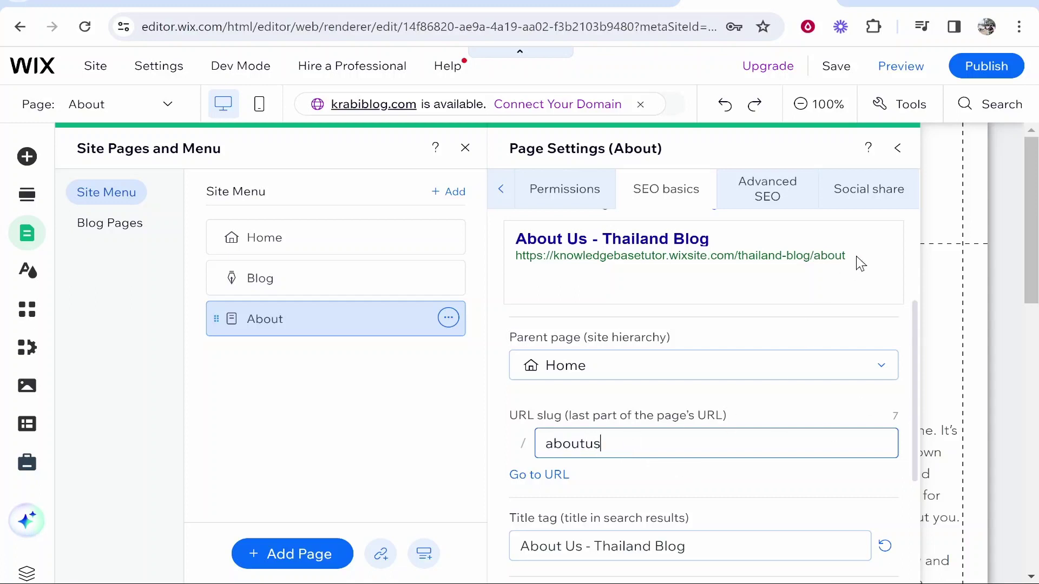
{"action": "left_click", "coordinate": [809, 400]}
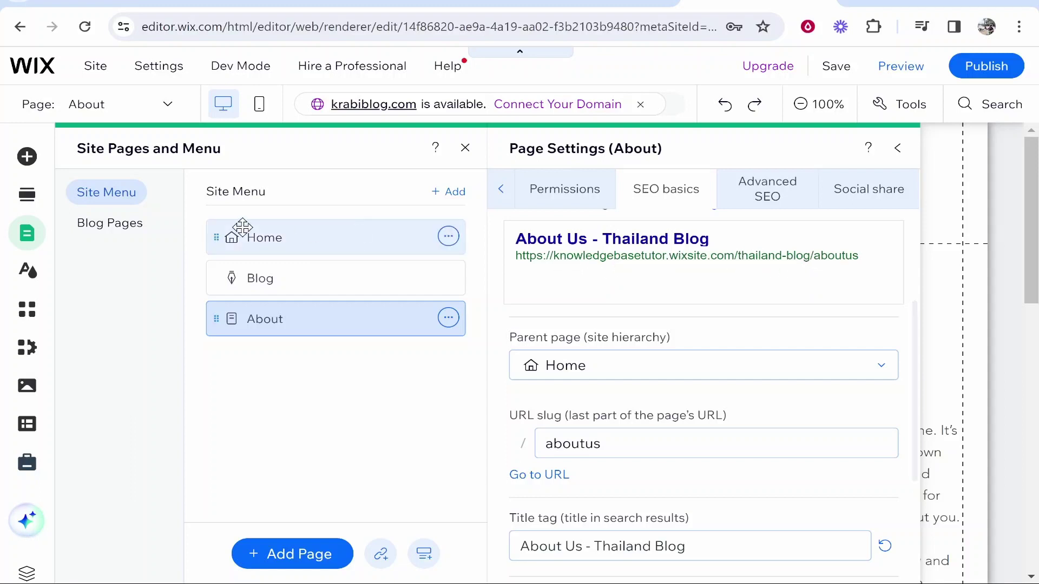
{"action": "left_click", "coordinate": [94, 66]}
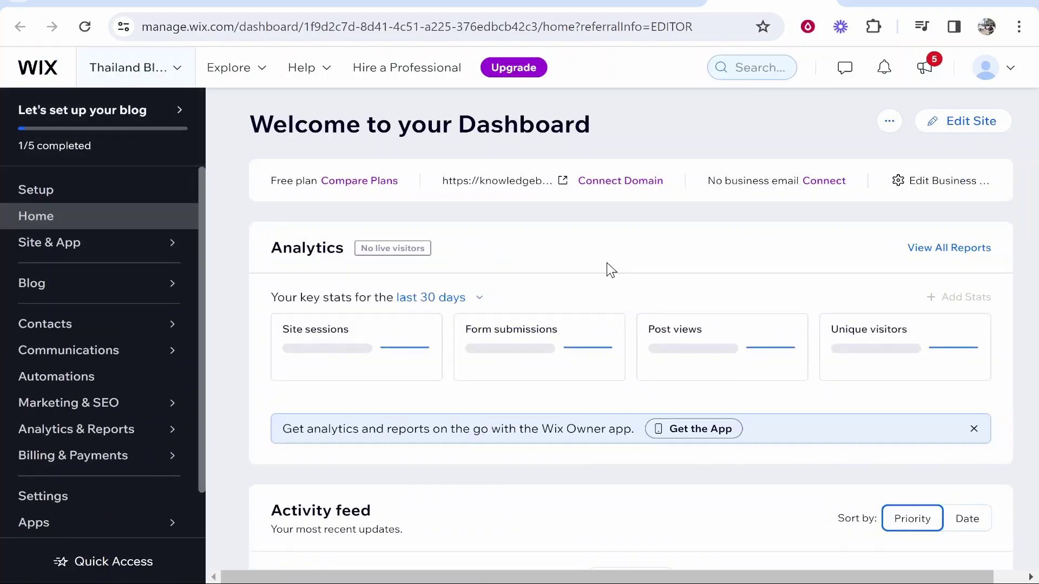
Review the site name Thailand Blog and its knowledgebasetutor free address in Rename Site, leaving both unchanged
{"action": "left_click", "coordinate": [889, 121]}
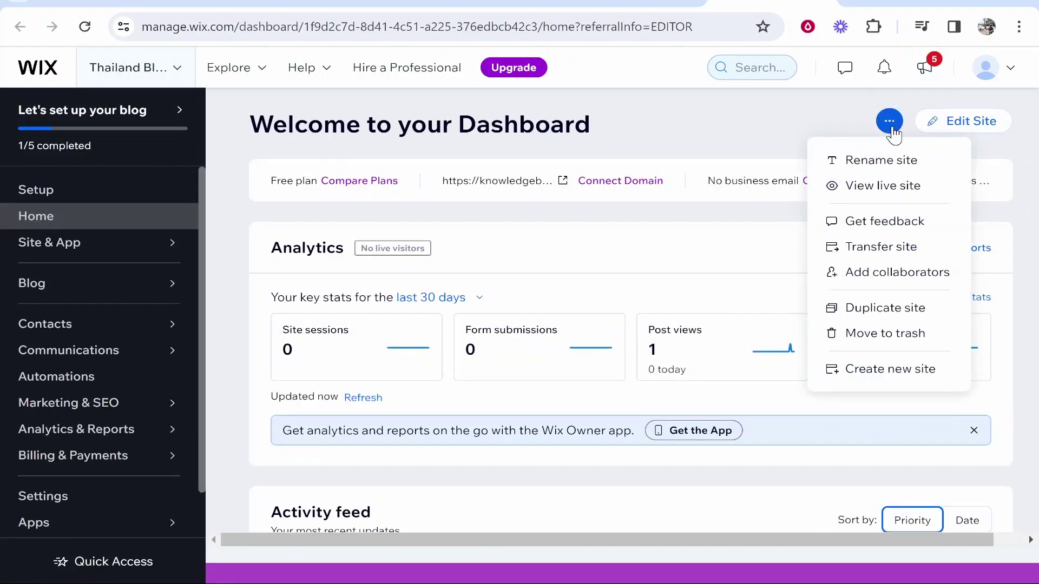
{"action": "left_click", "coordinate": [881, 163]}
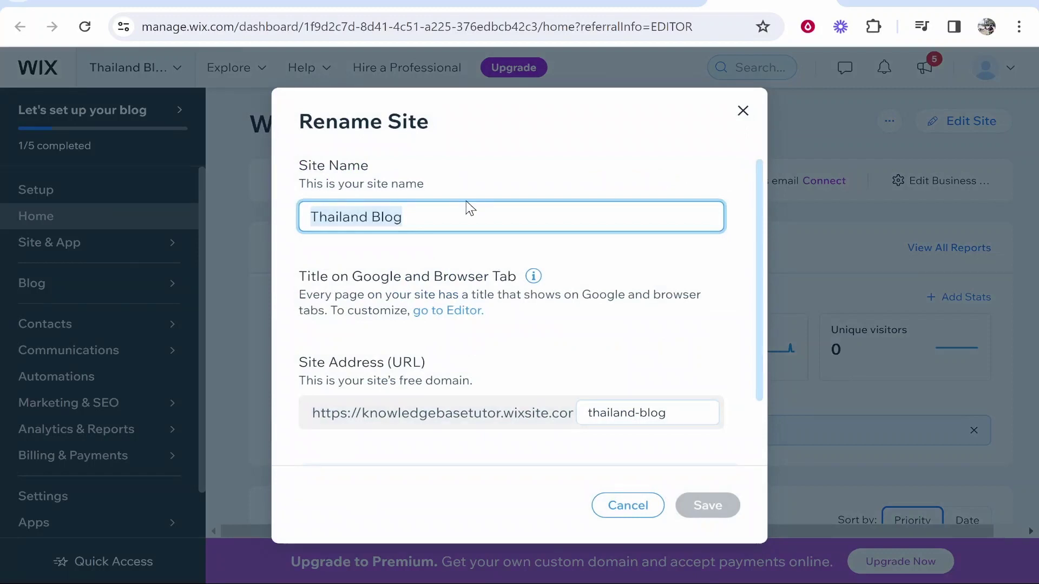
{"action": "left_click", "coordinate": [238, 189]}
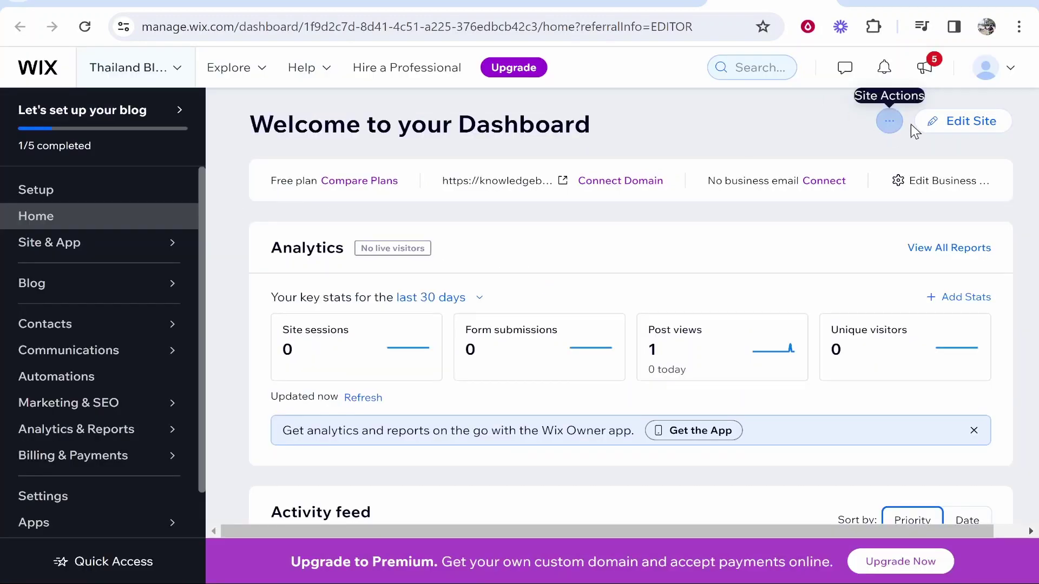
{"action": "left_click", "coordinate": [891, 122]}
{"action": "left_click", "coordinate": [882, 162]}
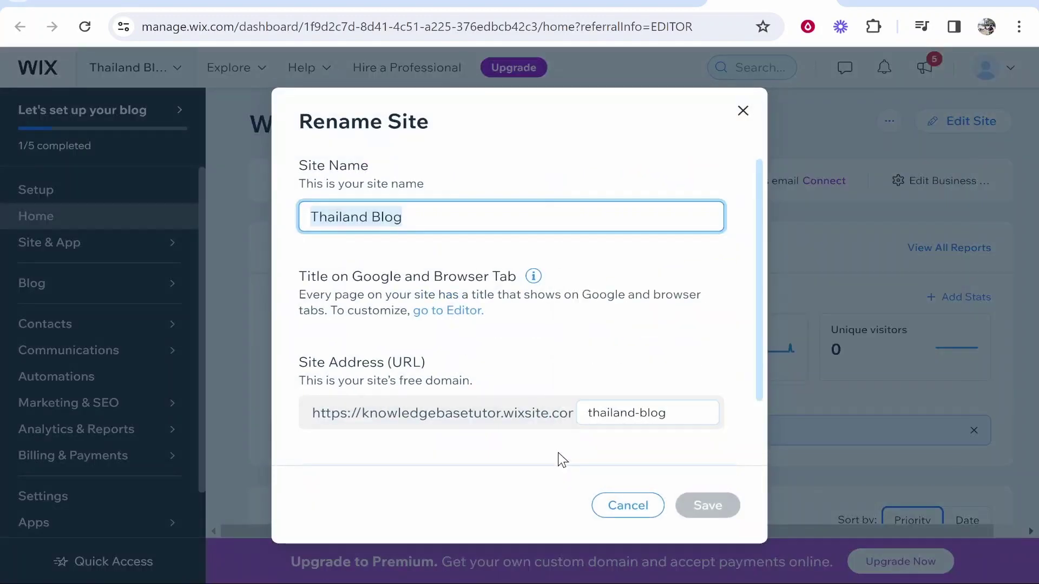
{"action": "left_click_drag", "start_coordinate": [363, 413], "coordinate": [503, 414]}
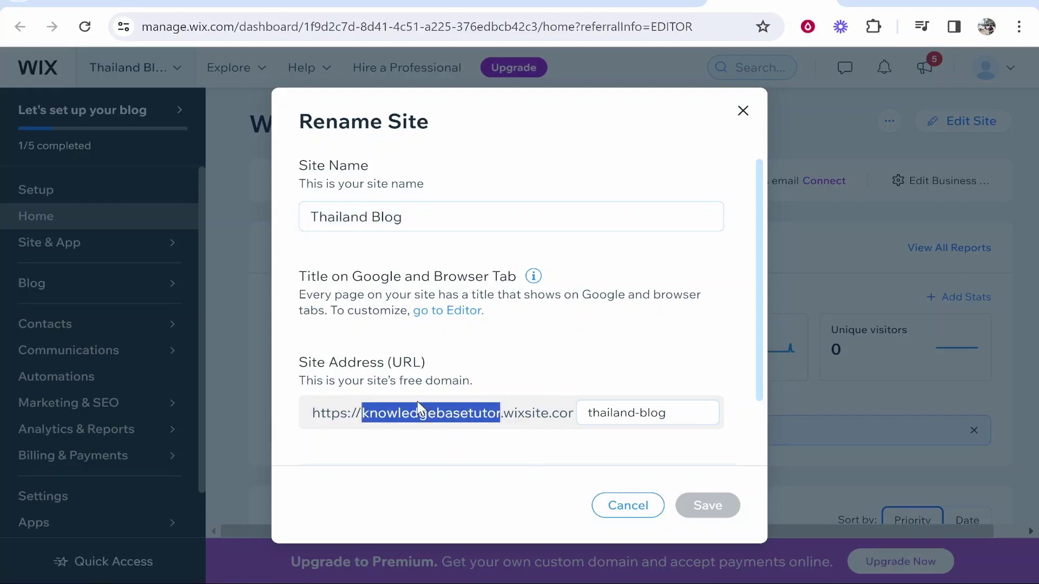
{"action": "left_click", "coordinate": [648, 413]}
{"action": "scroll", "coordinate": [675, 416], "scroll_direction": "down", "scroll_amount": 2}
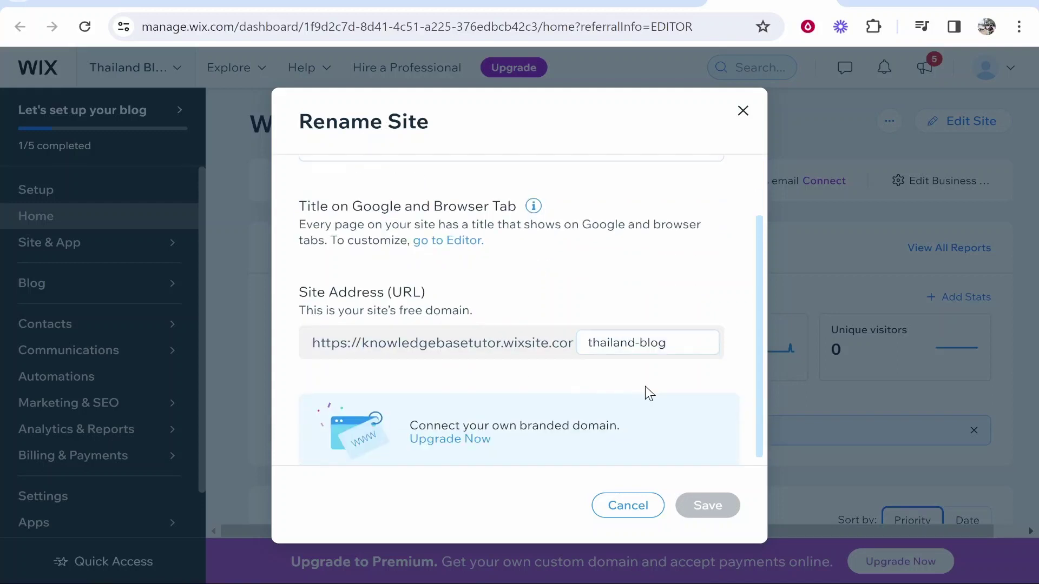
{"action": "left_click", "coordinate": [707, 506]}
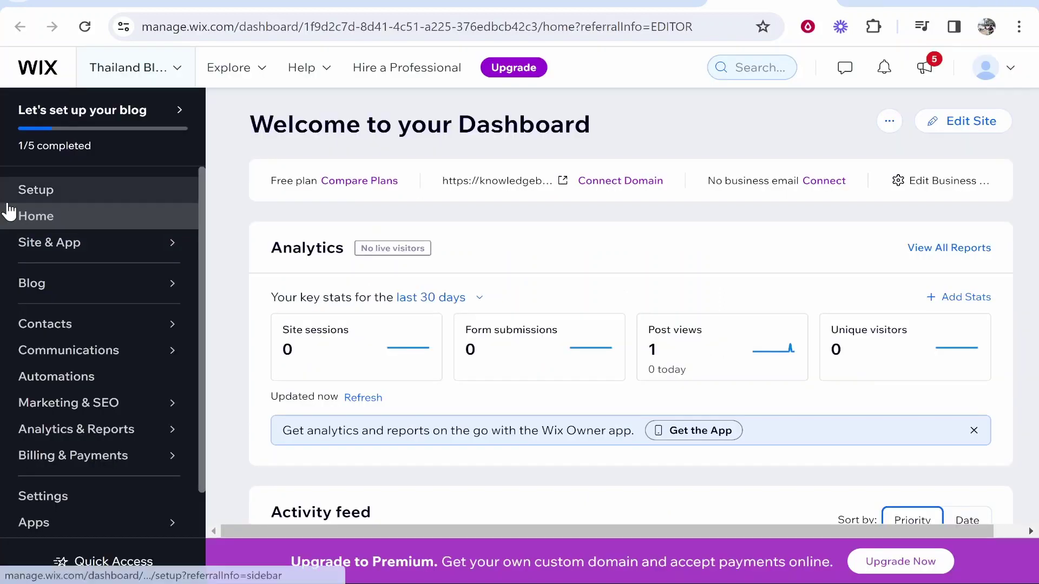
From Account Settings, preview the knowledgebasetutor site URL prefix change and close it unsaved
{"action": "left_click", "coordinate": [986, 68]}
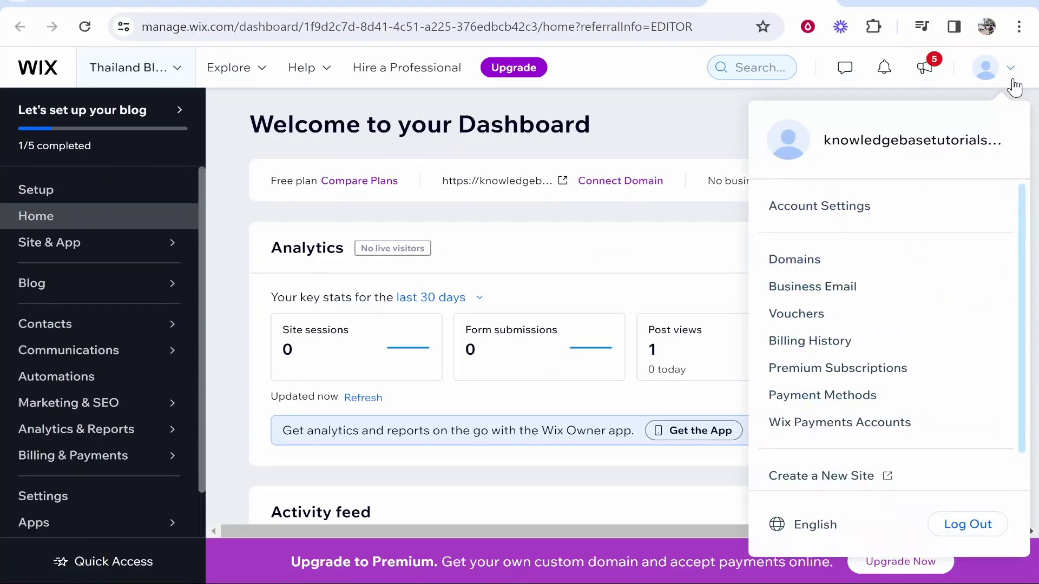
{"action": "left_click", "coordinate": [833, 213]}
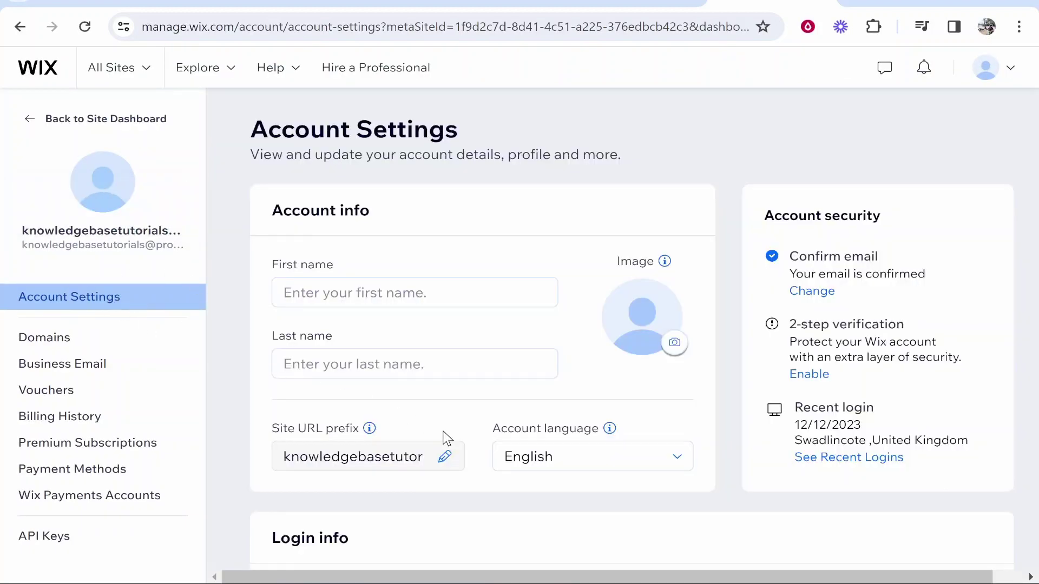
{"action": "left_click_drag", "start_coordinate": [273, 430], "coordinate": [361, 431]}
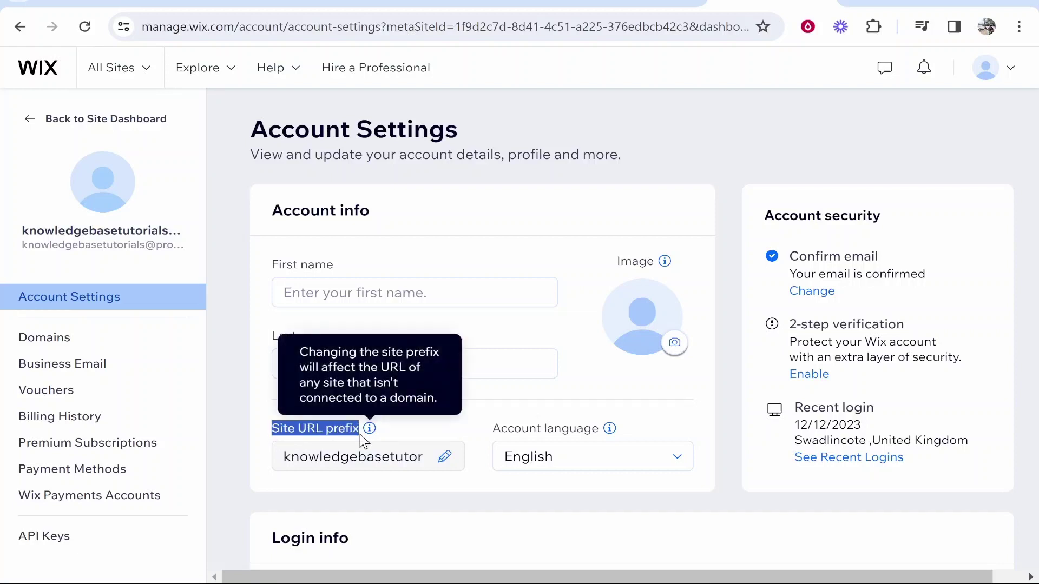
{"action": "left_click", "coordinate": [445, 456]}
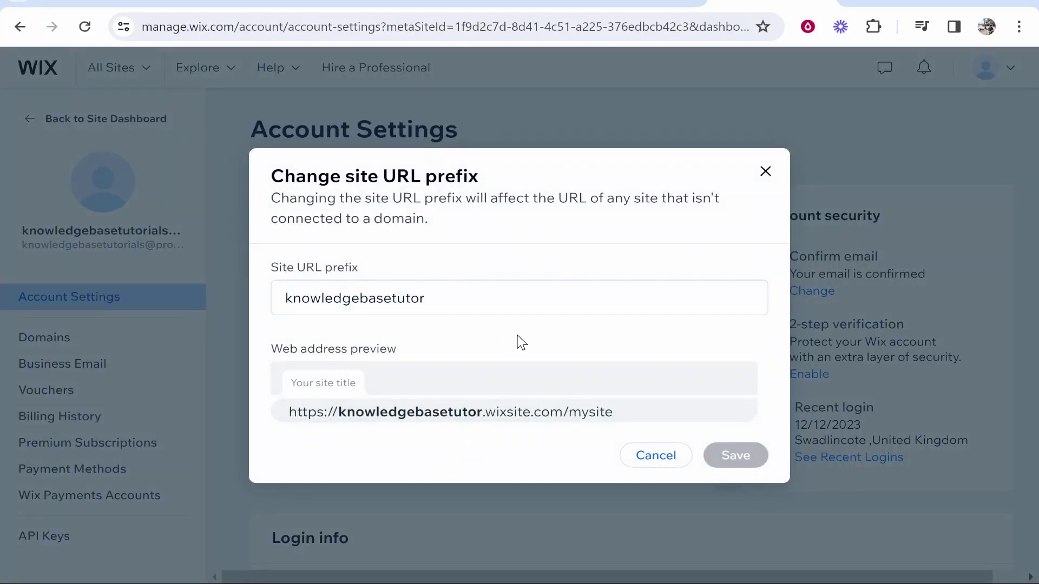
{"action": "left_click_drag", "start_coordinate": [335, 412], "coordinate": [463, 412]}
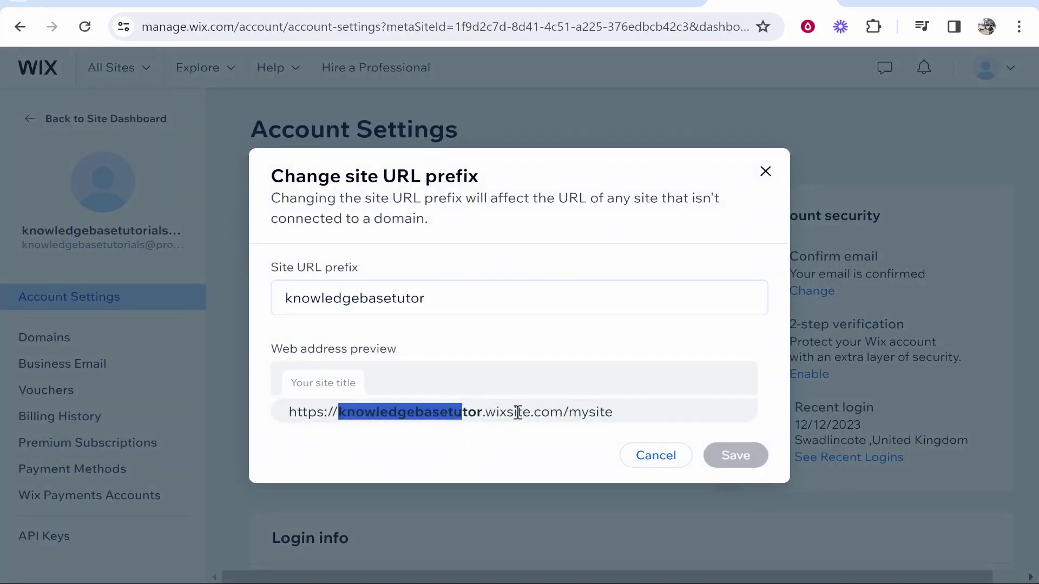
{"action": "double_click", "coordinate": [571, 416]}
{"action": "left_click", "coordinate": [625, 422]}
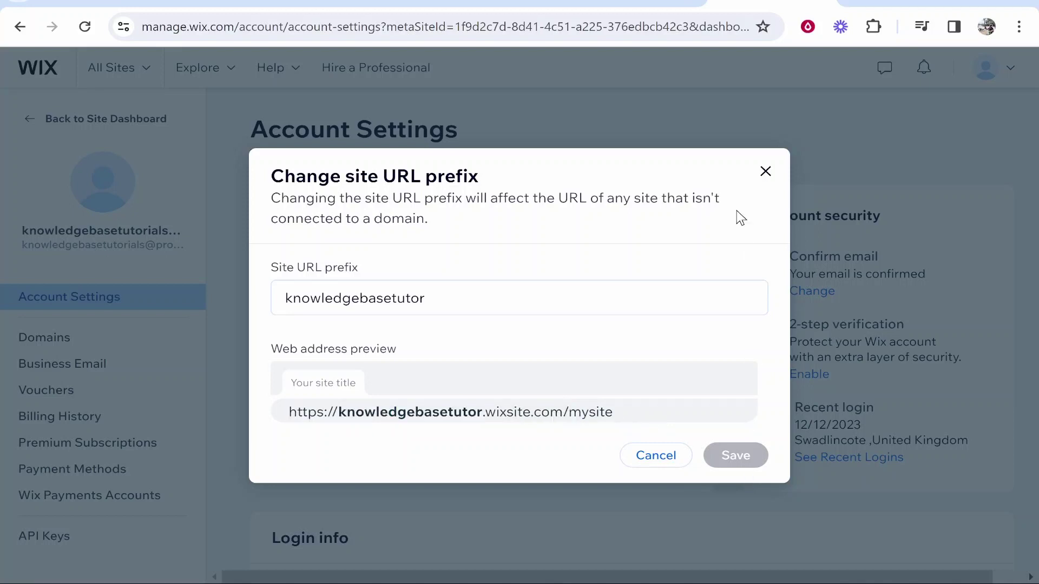
{"action": "left_click", "coordinate": [766, 172]}
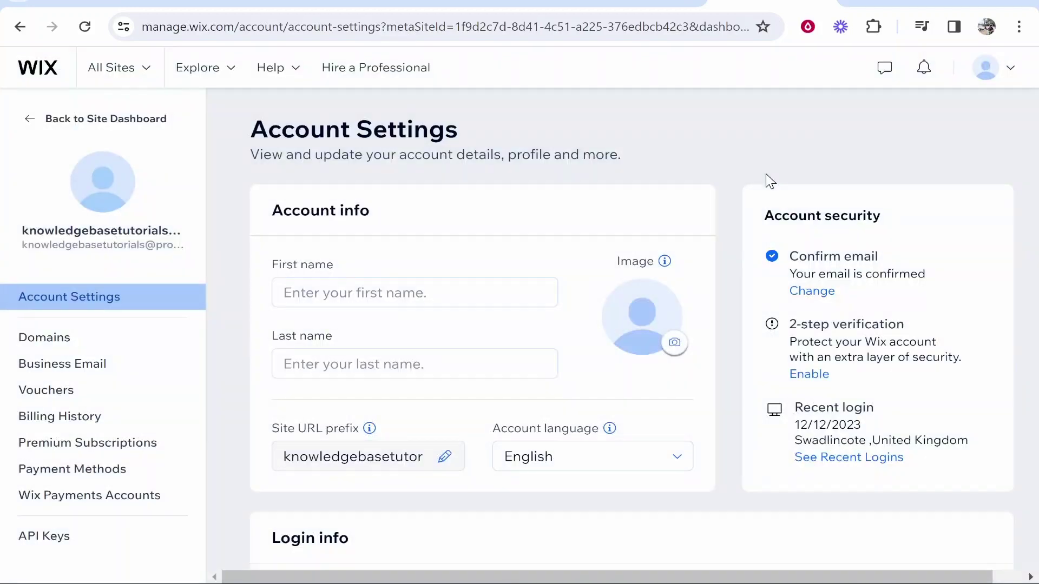